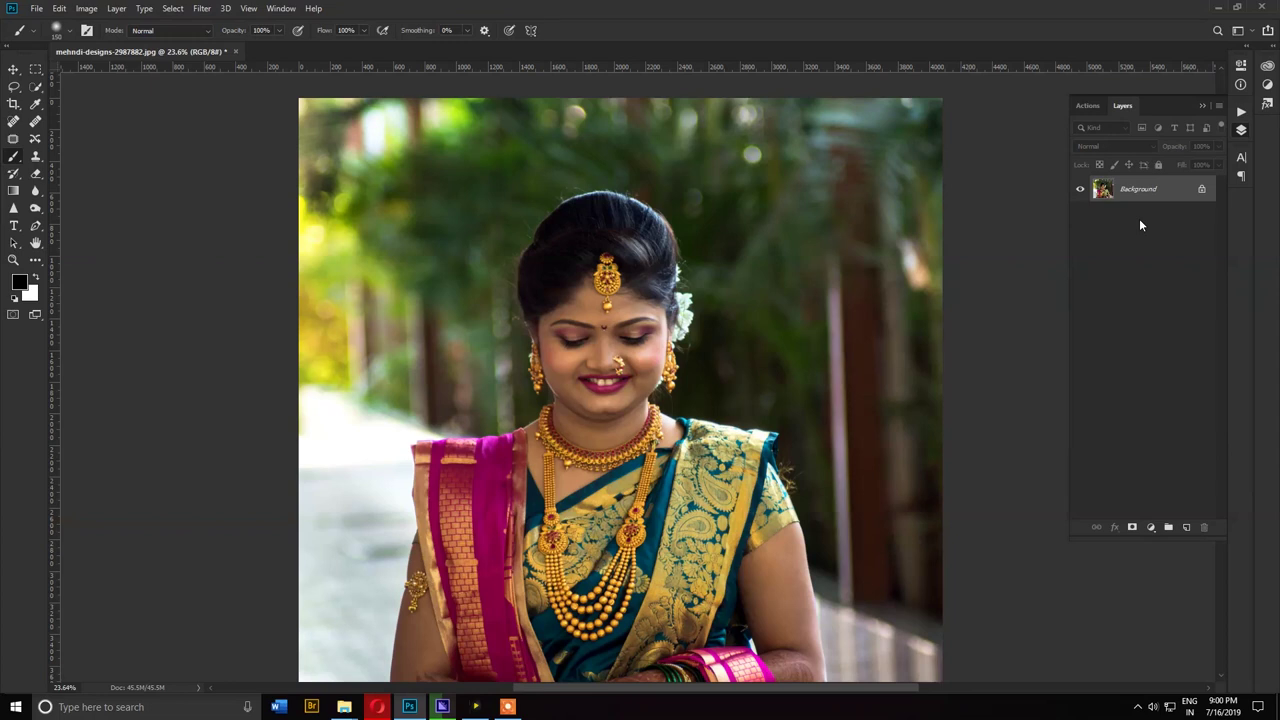
Bring up the Levels dialog for the Background layer with Ctrl+L.
key("ctrl+l")
Apply Levels with input black 9, midtones 1.11 and white 242.
left_click_drag(929, 306, 921, 207)
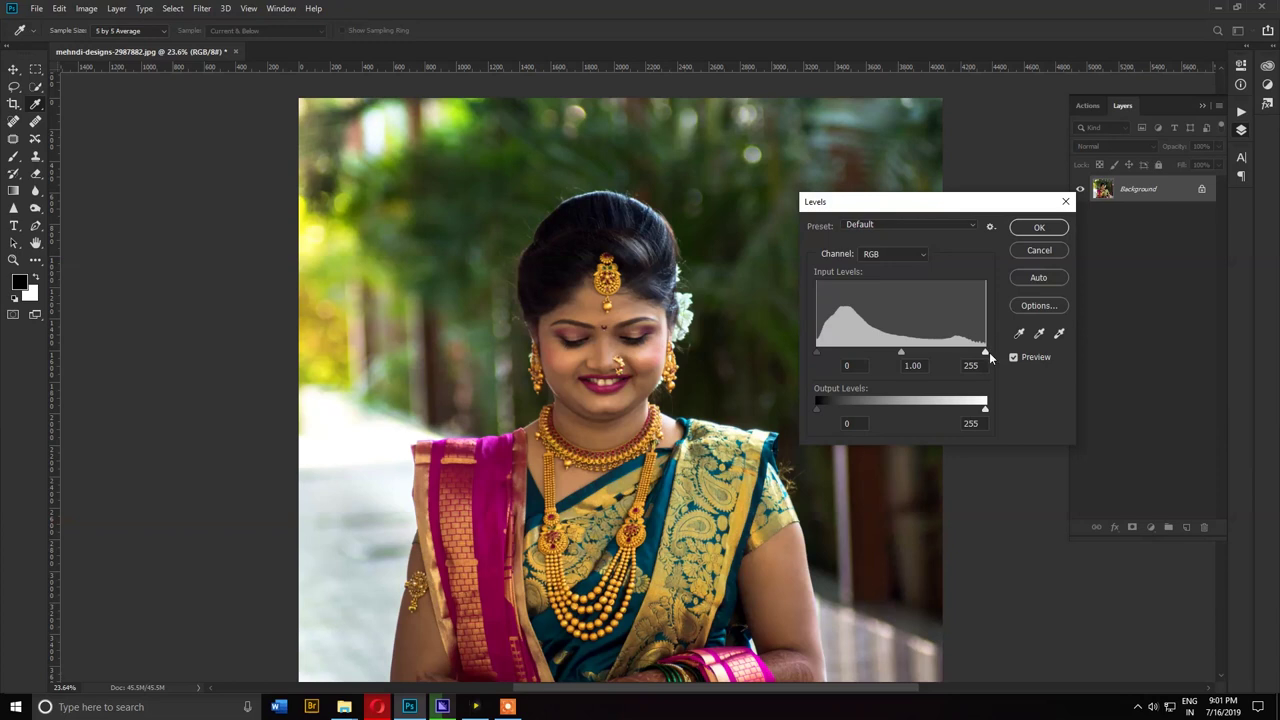
left_click(958, 203)
left_click(817, 350)
left_click_drag(818, 355, 824, 361)
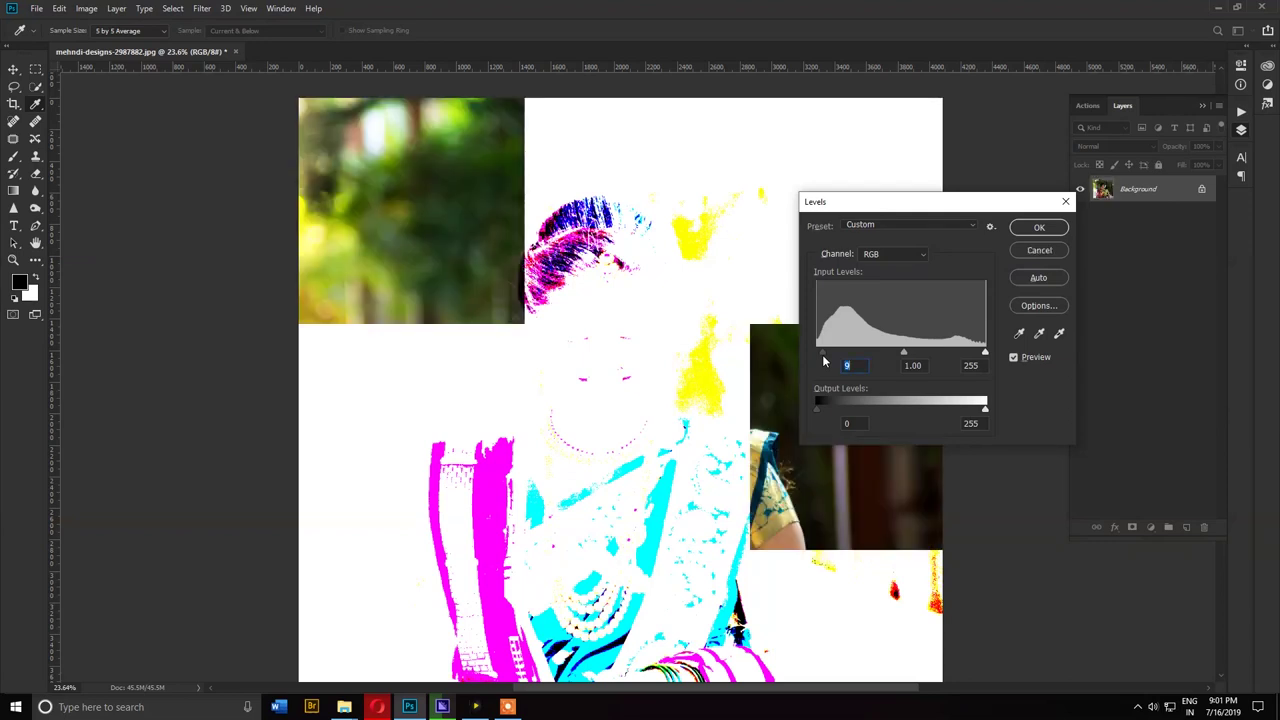
left_click_drag(823, 357, 823, 356)
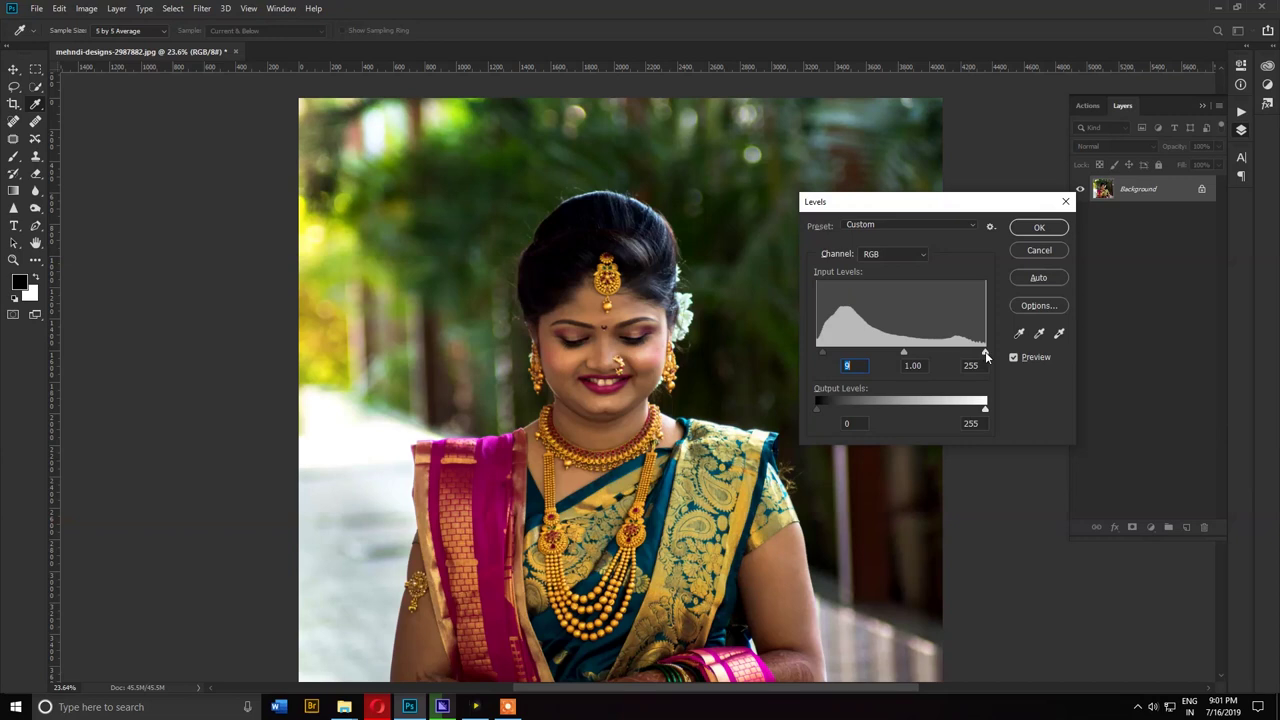
left_click_drag(986, 356, 977, 356)
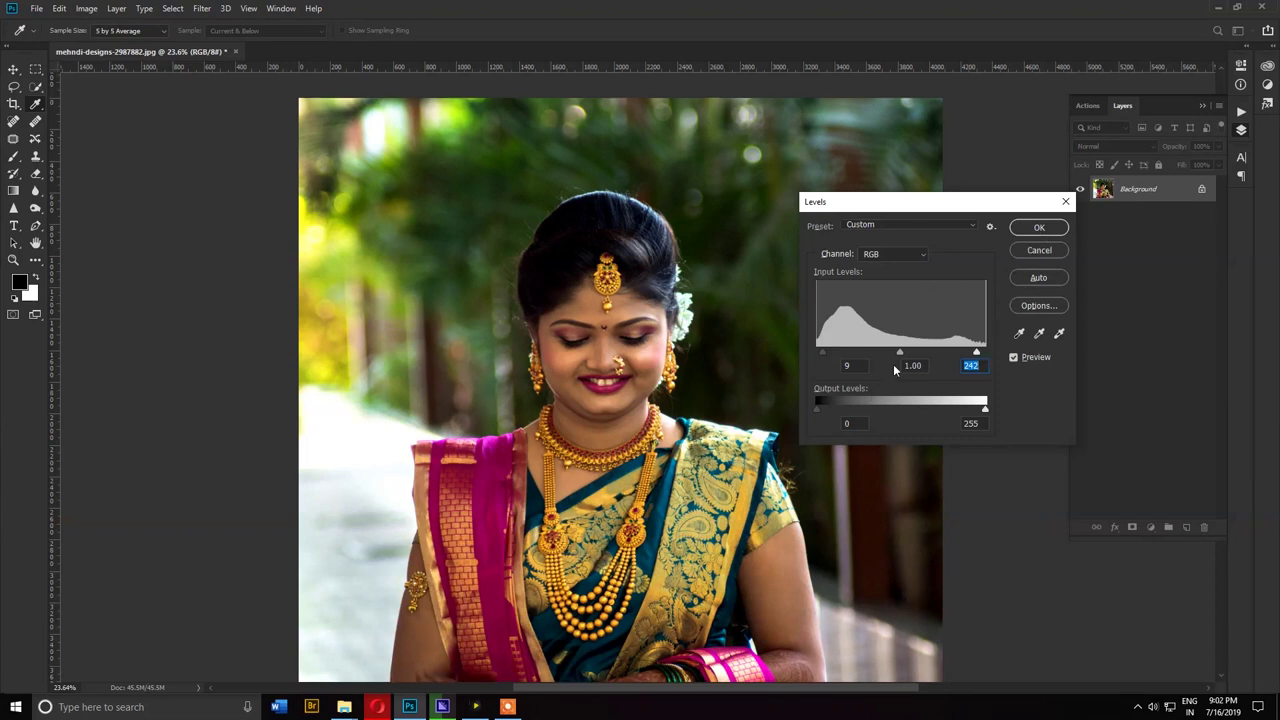
left_click_drag(902, 351, 894, 353)
left_click(1037, 228)
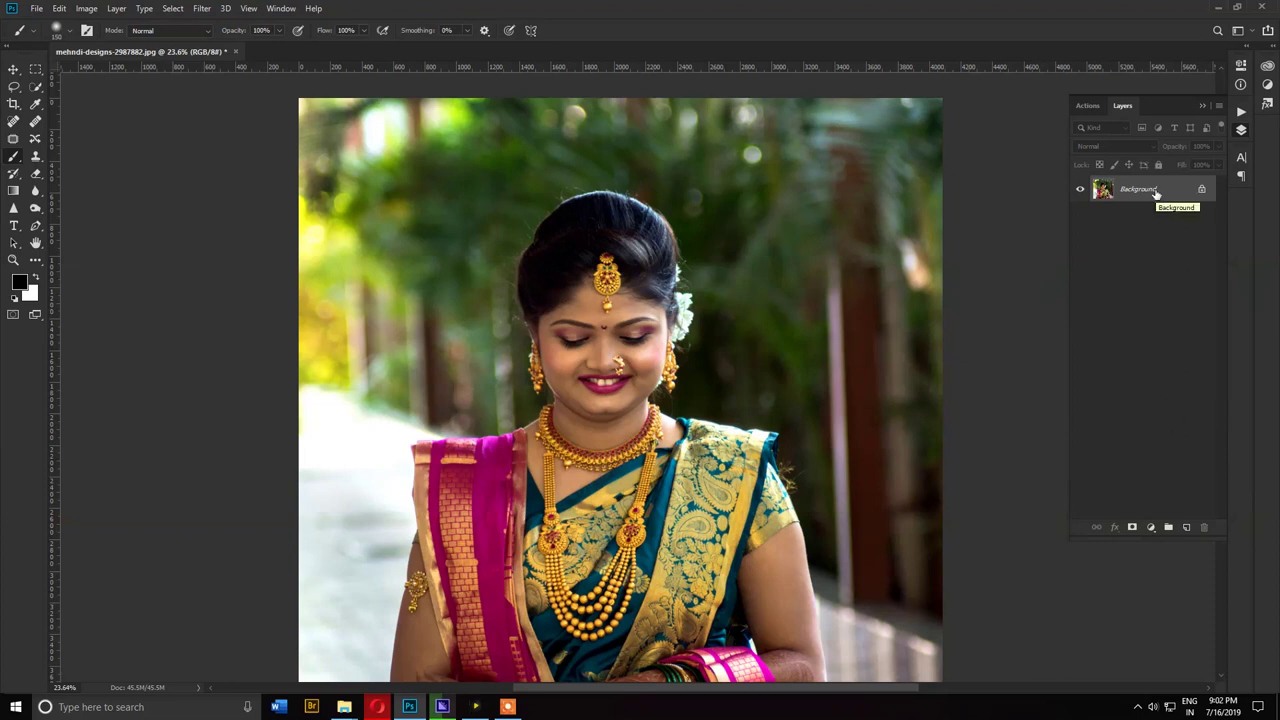
Duplicate the photo as Layer 1 in Screen mode at 80% opacity, then duplicate Background again.
left_click_drag(1156, 192, 1155, 189)
key("ctrl+j")
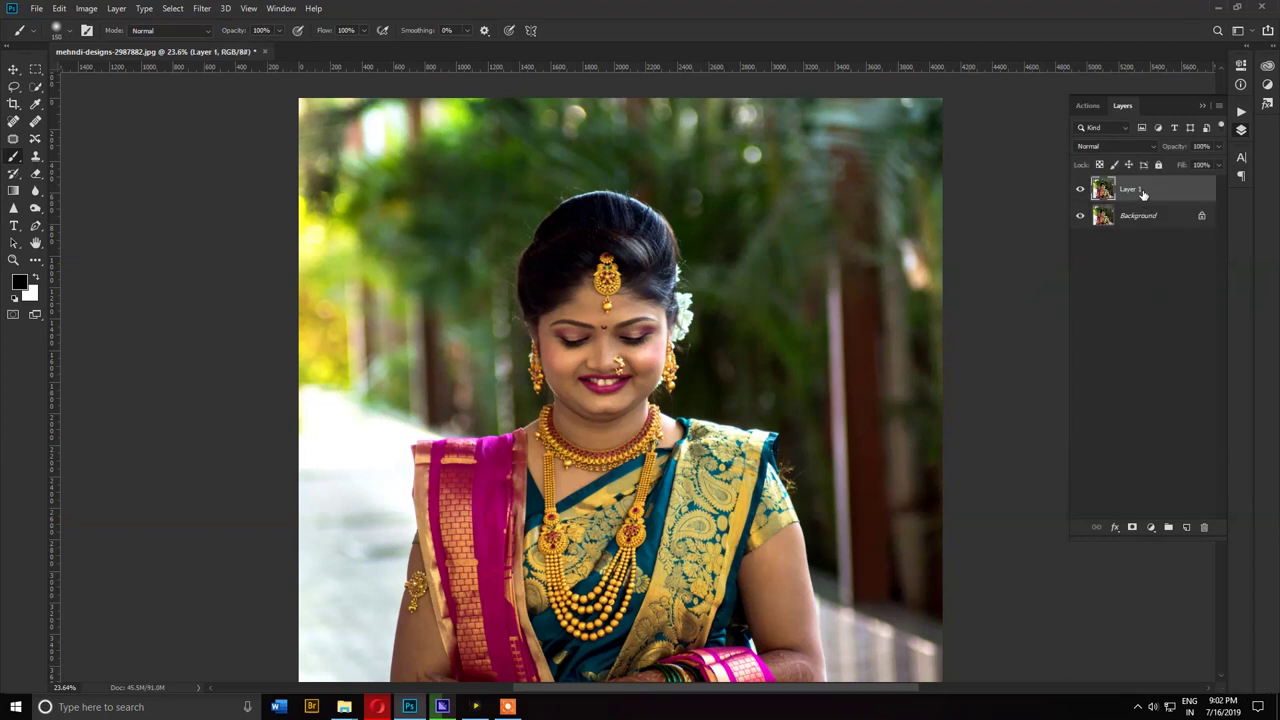
left_click(1136, 145)
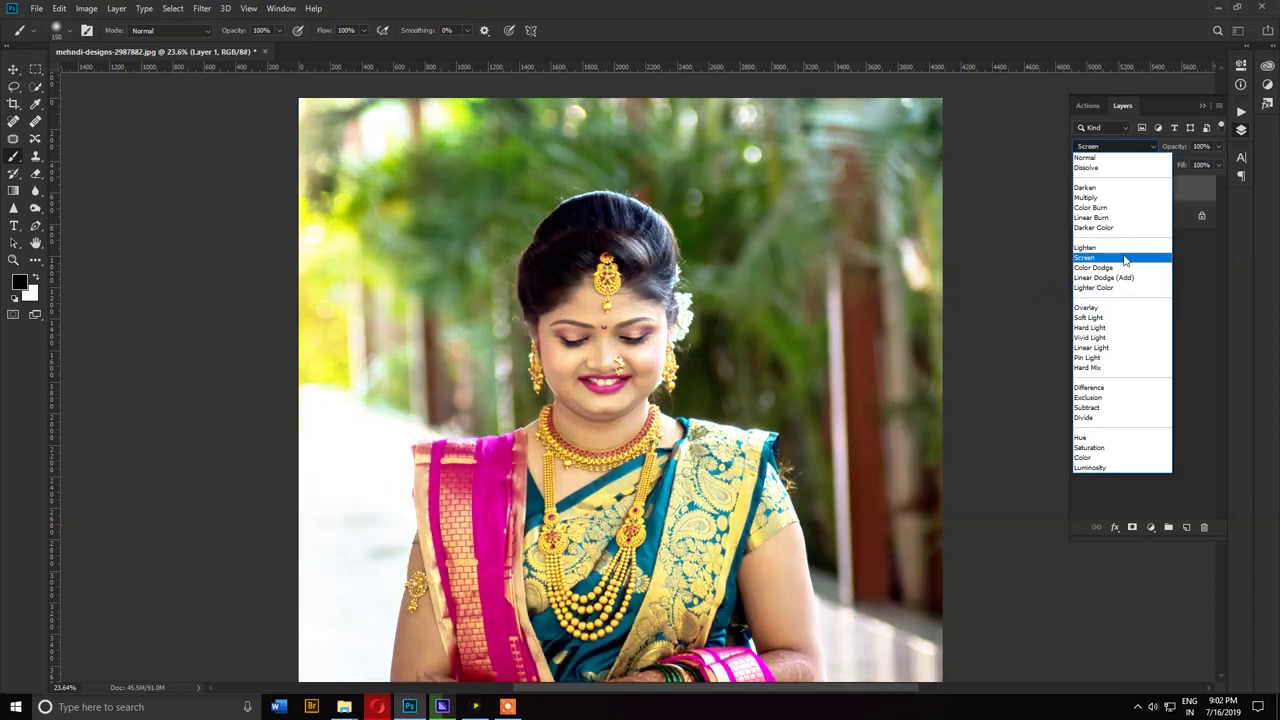
left_click(1124, 258)
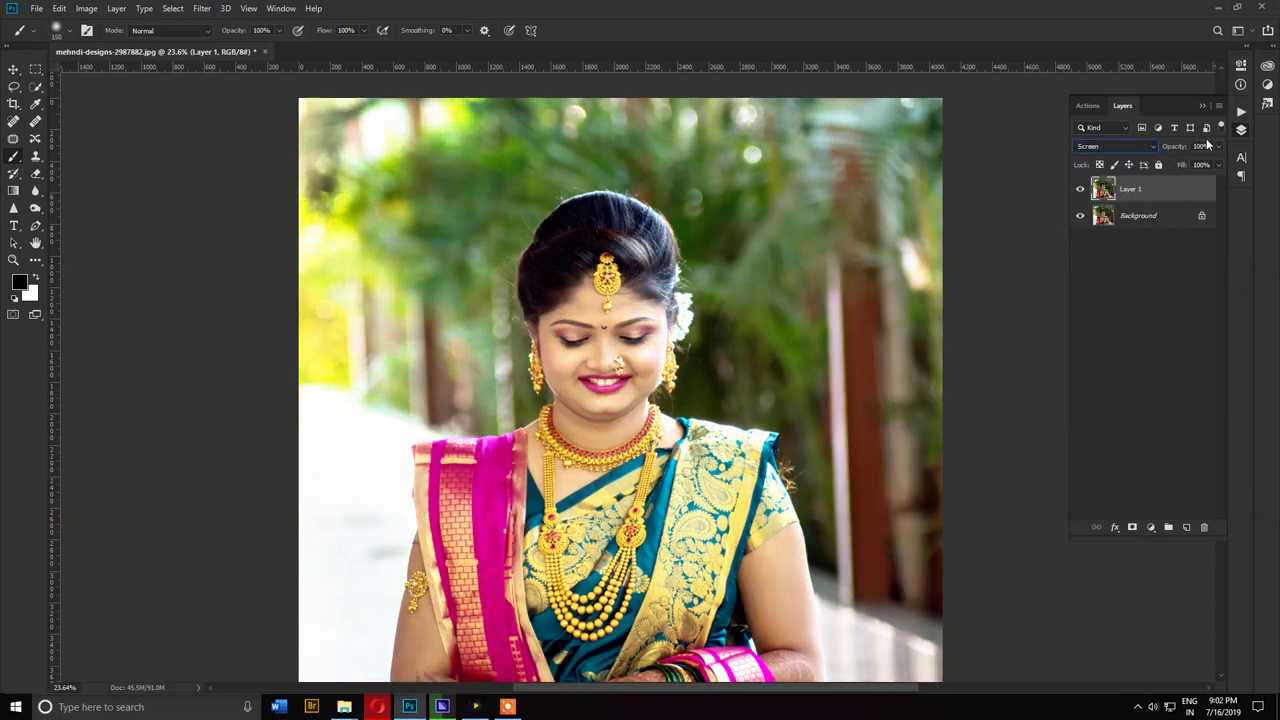
left_click(1205, 146)
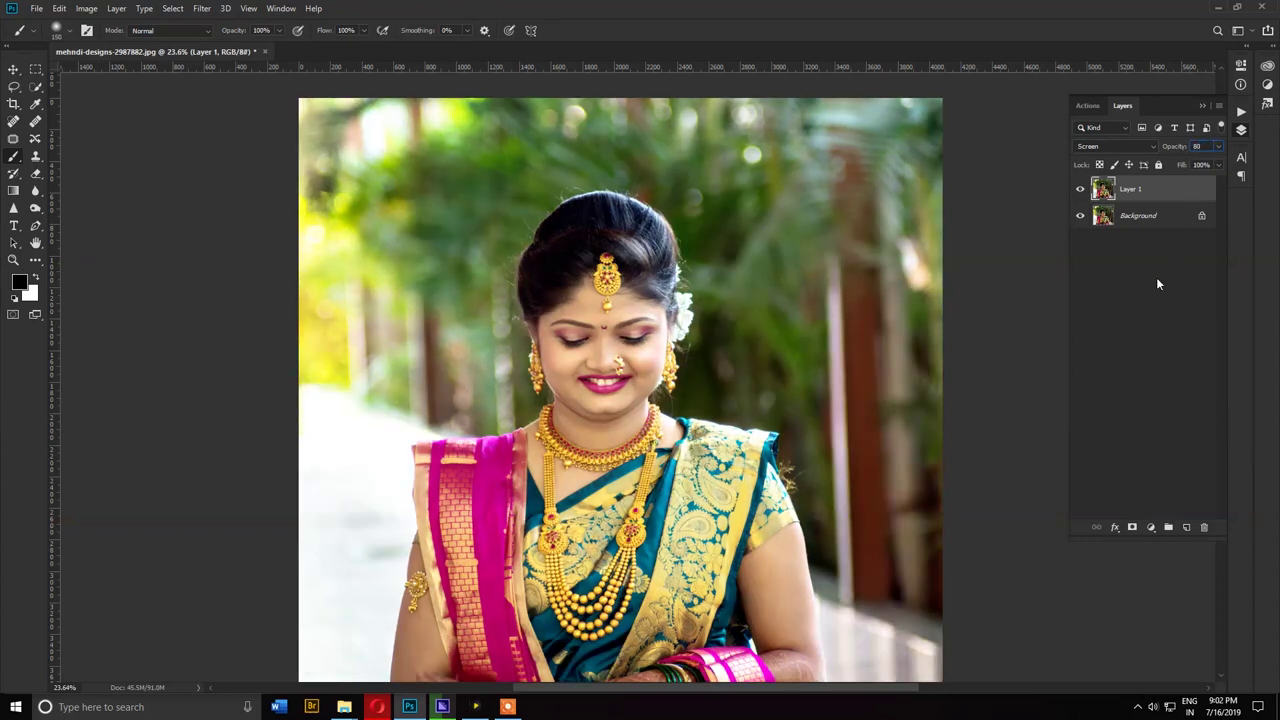
left_click(1156, 278)
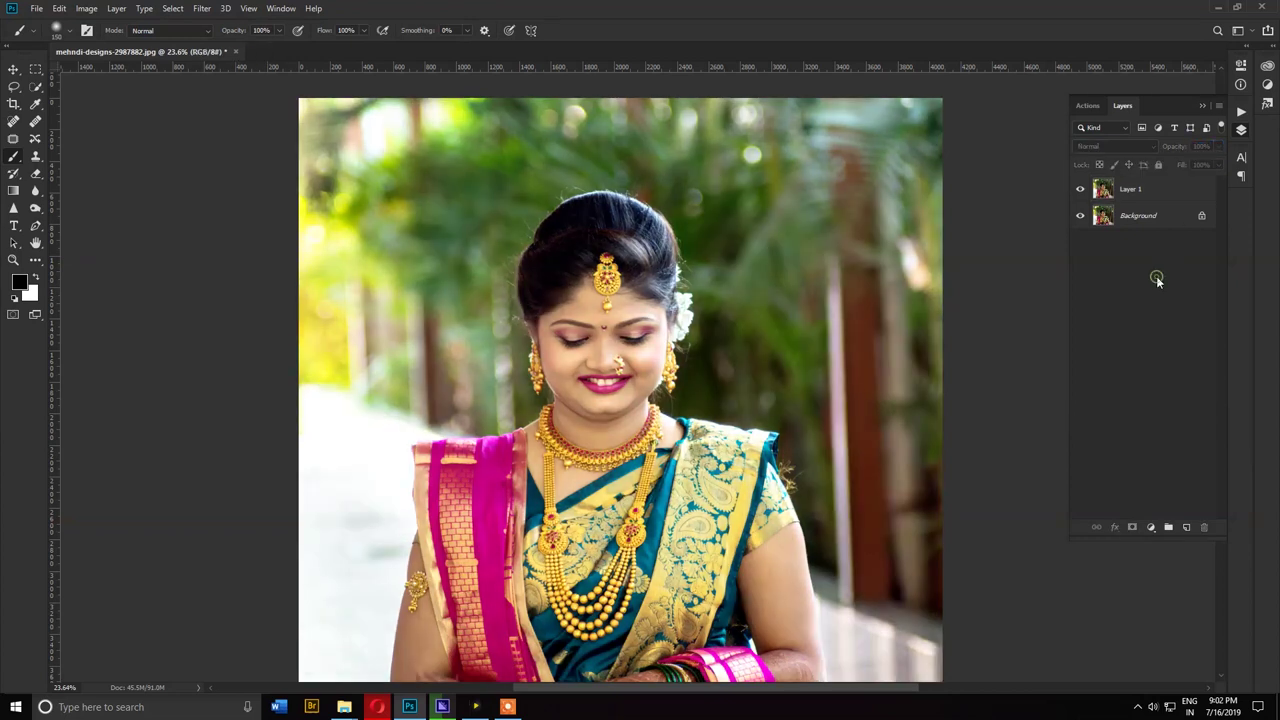
left_click(1151, 222)
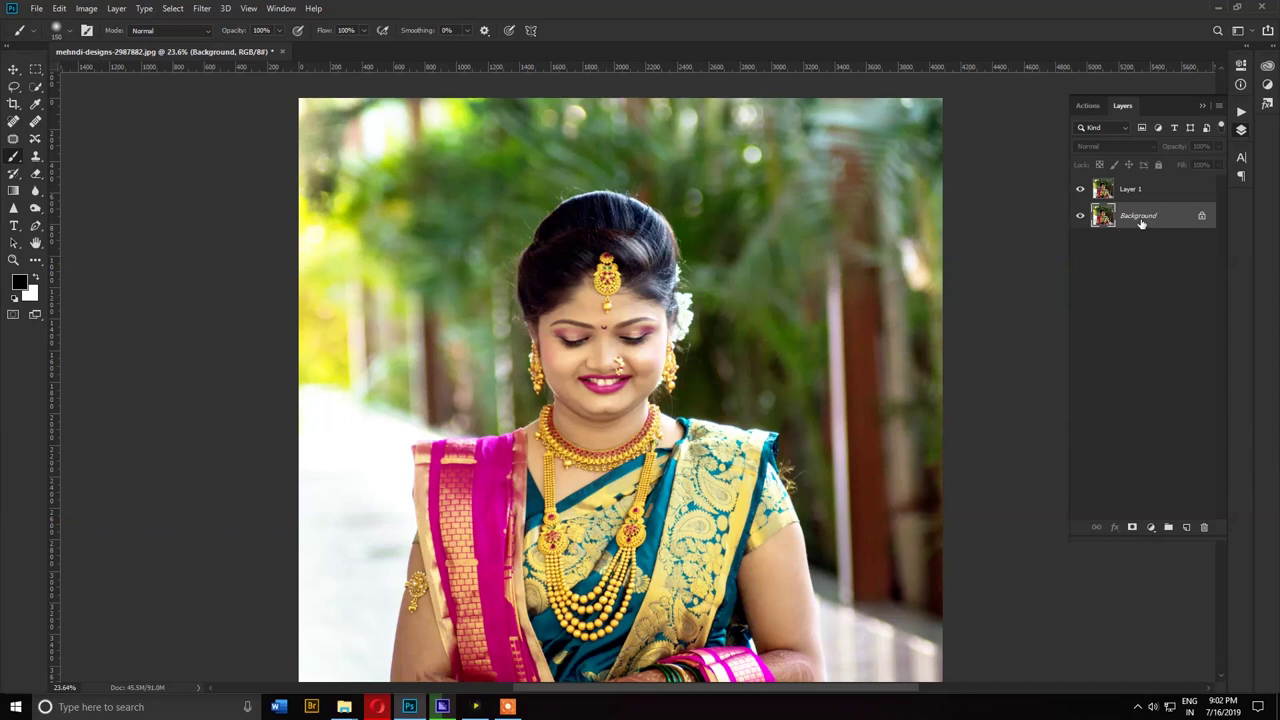
key("ctrl+j")
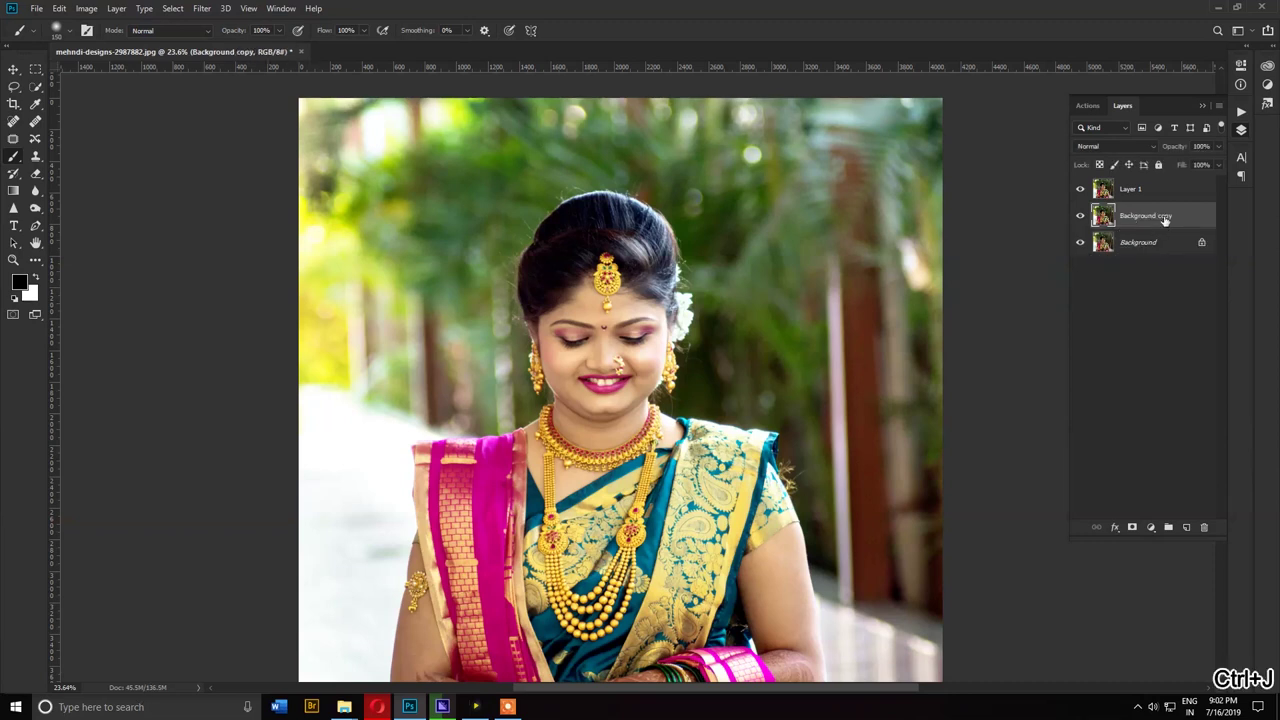
Set the Background copy layer to Soft Light blending at 28% opacity.
left_click(1118, 147)
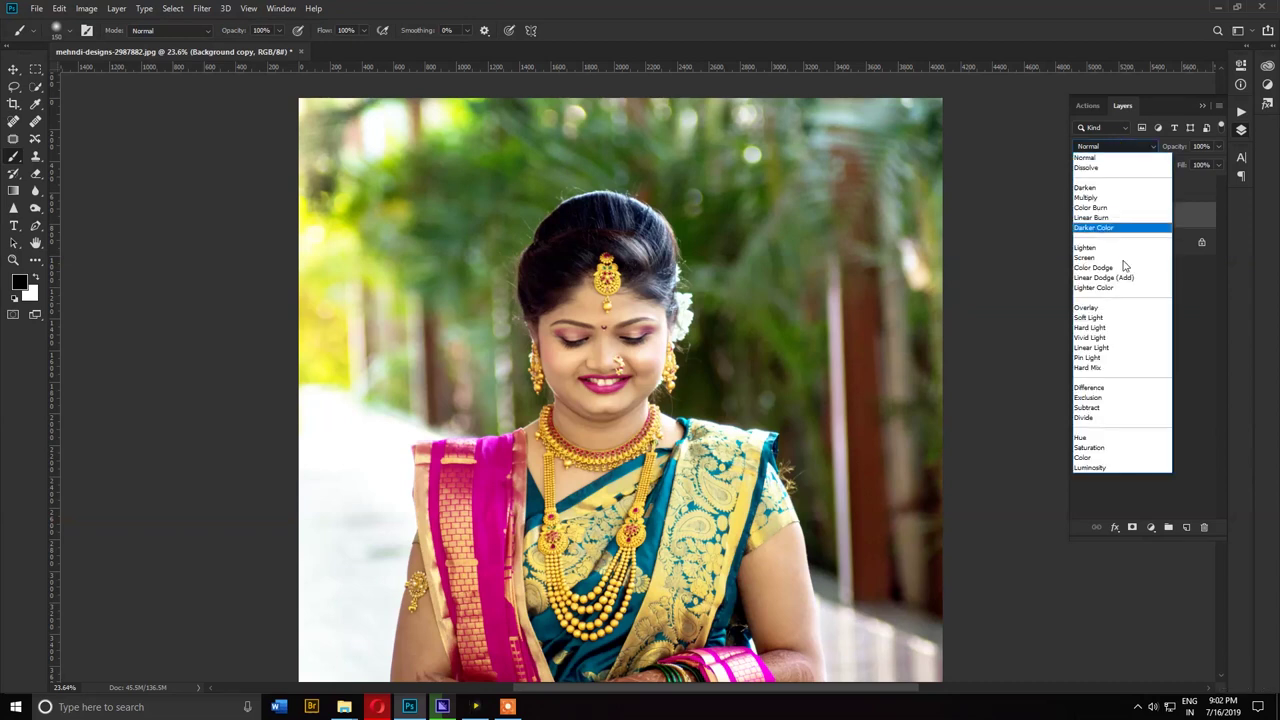
left_click(1119, 317)
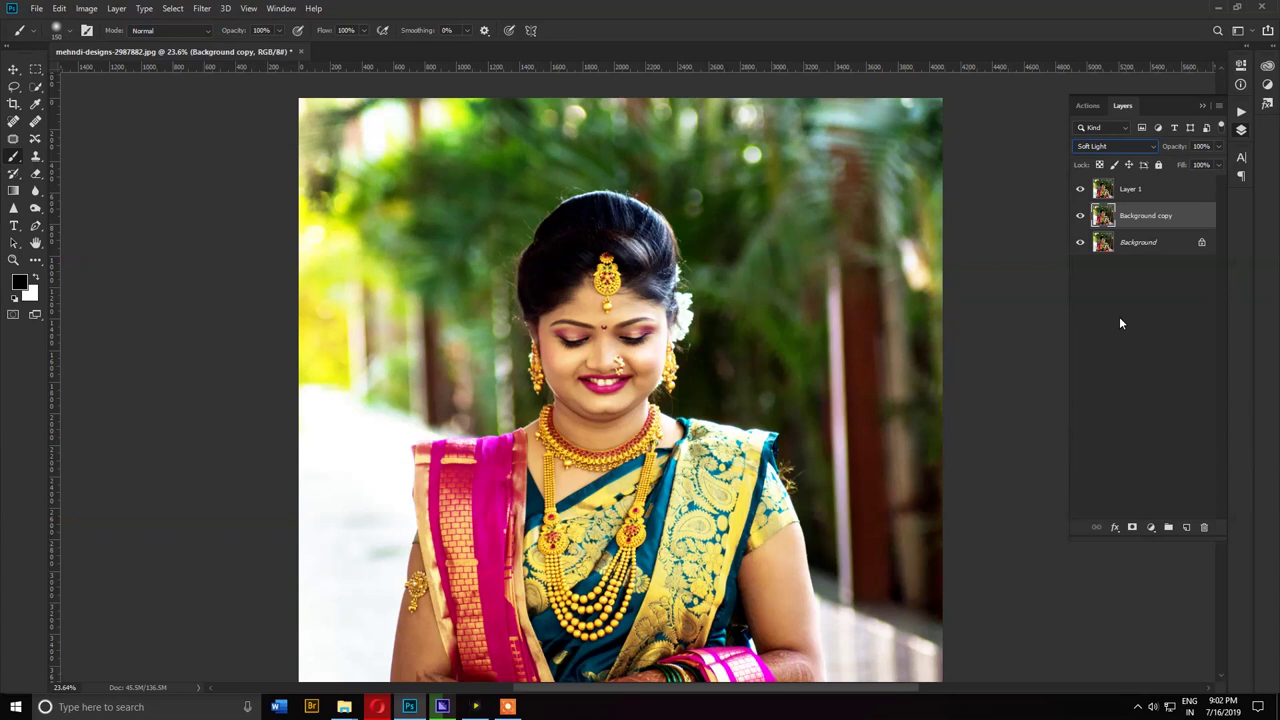
left_click(1220, 148)
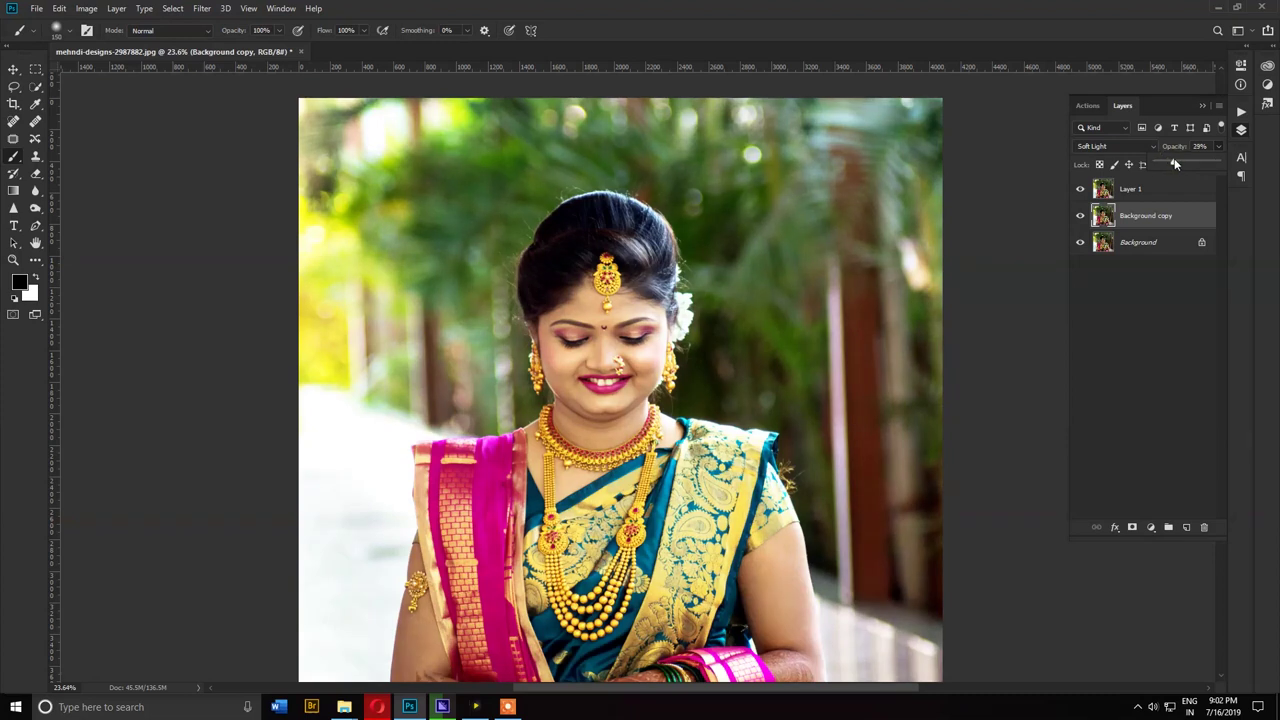
left_click_drag(1174, 162, 1172, 162)
Select both Layer 1 and Background copy together.
left_click(1176, 288)
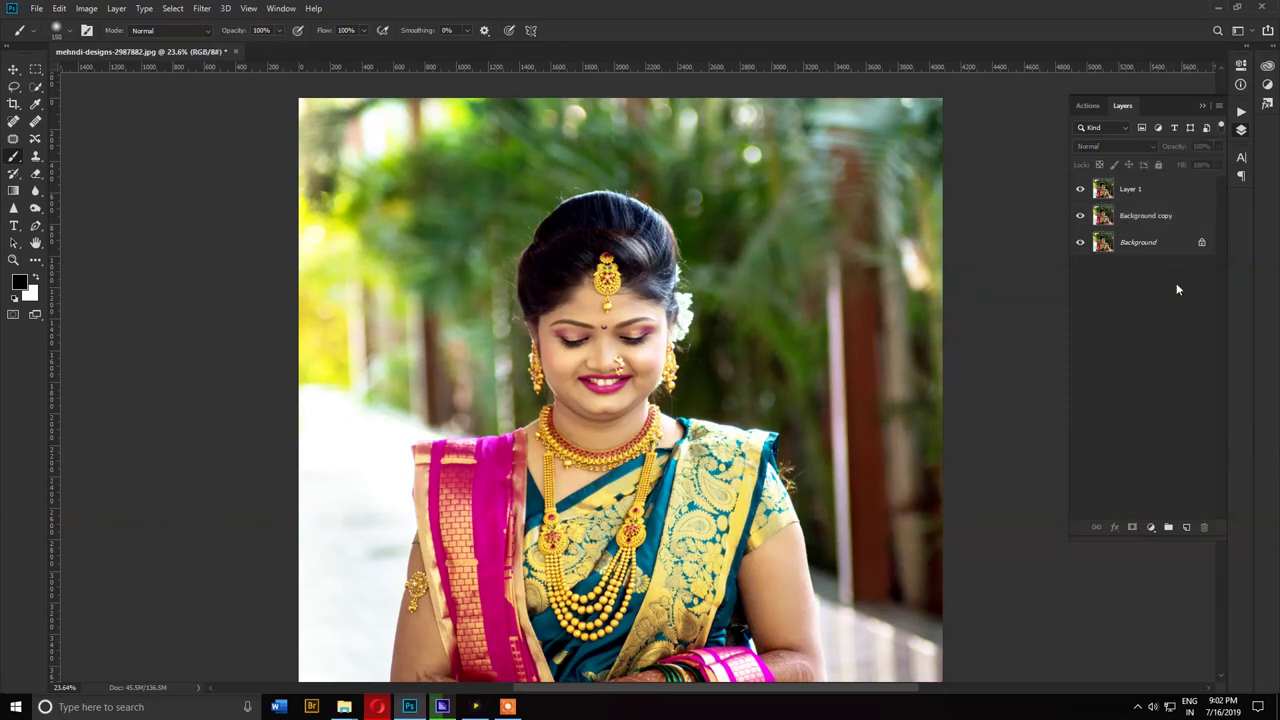
left_click(1157, 198)
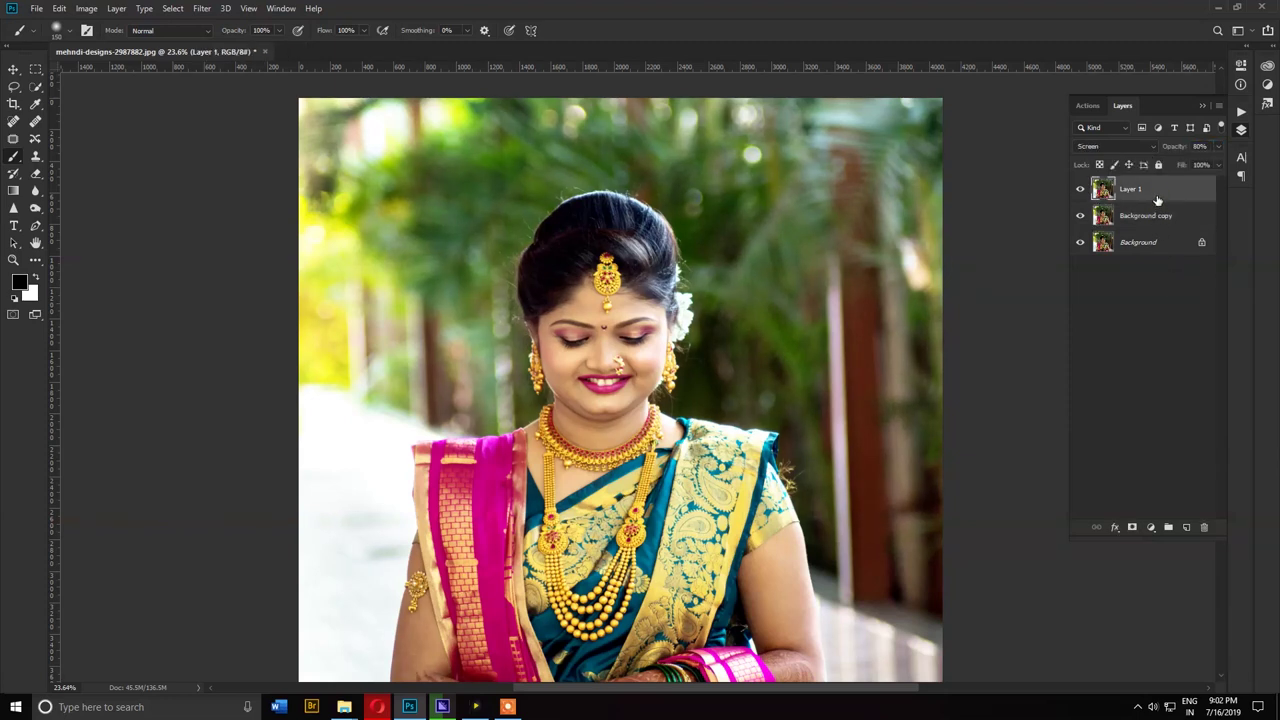
left_click(1156, 220, "shift")
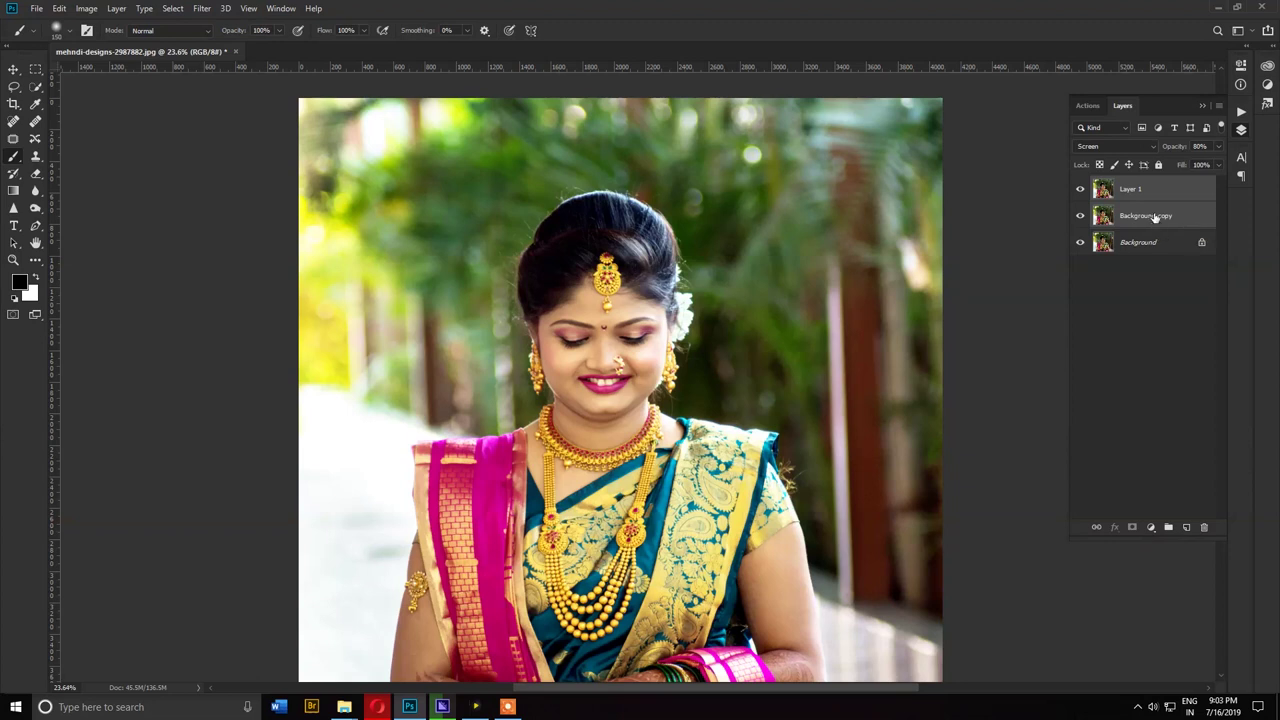
Group Layer 1 and Background copy into Group 1 at 80% opacity.
key("ctrl+g")
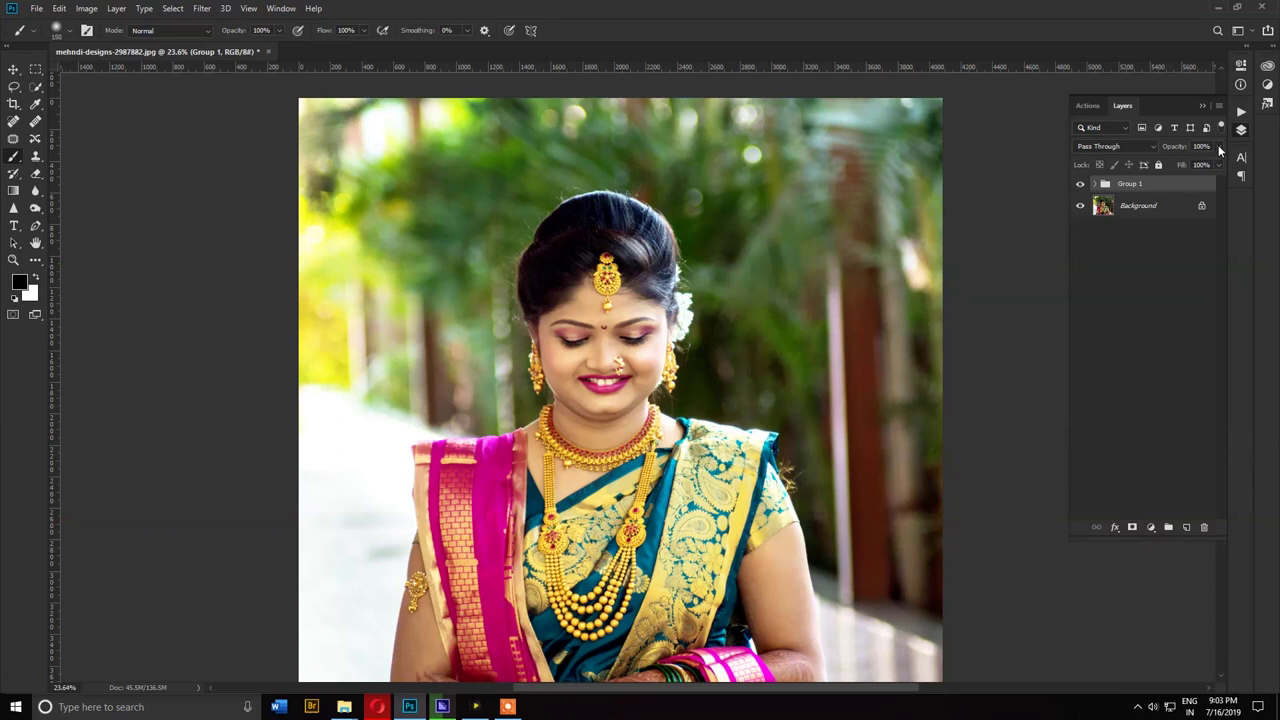
left_click_drag(1219, 146, 1211, 146)
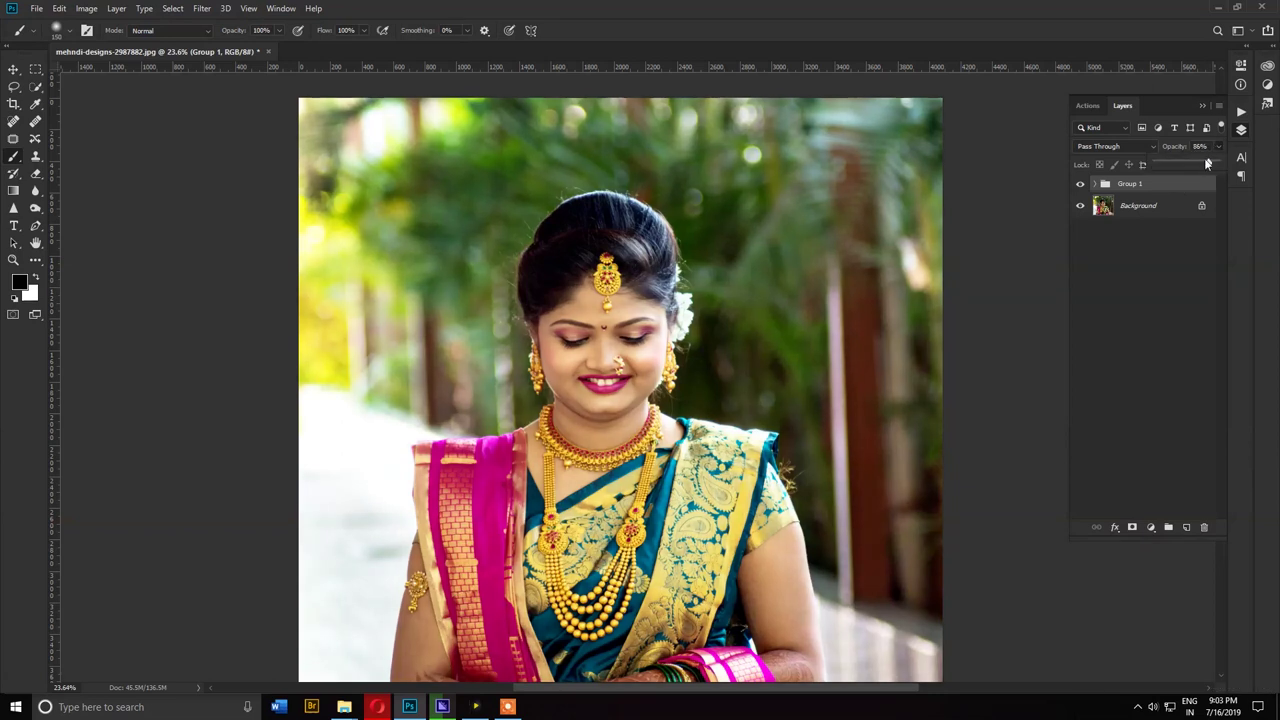
left_click(1205, 146)
type("80")
left_click(1177, 259)
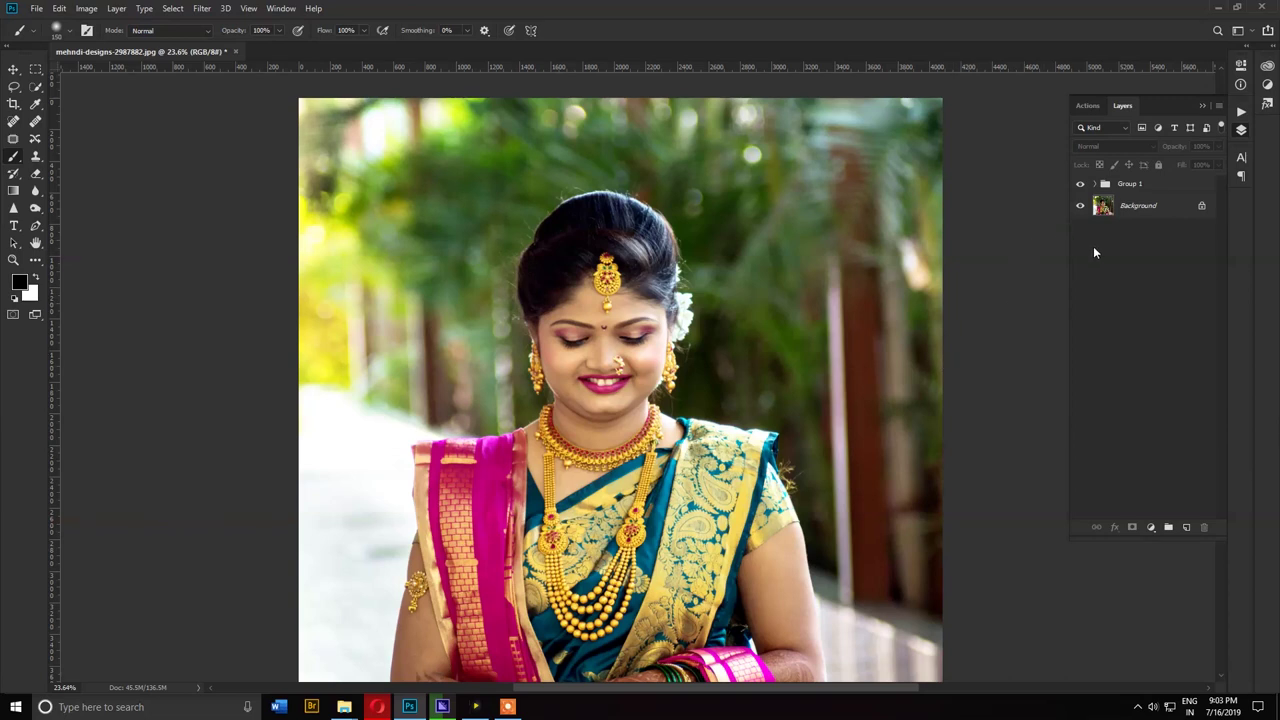
Toggle Group 1's visibility off and on twice to compare before and after.
left_click(1081, 186)
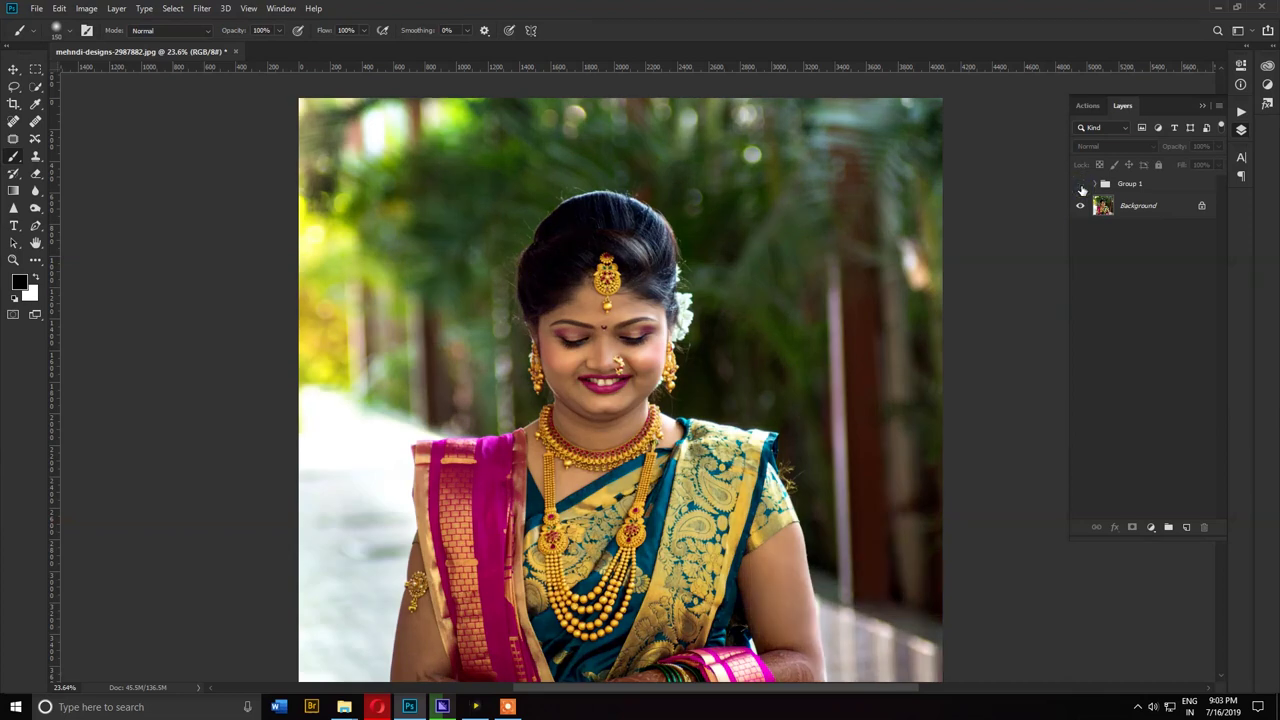
left_click(1080, 186)
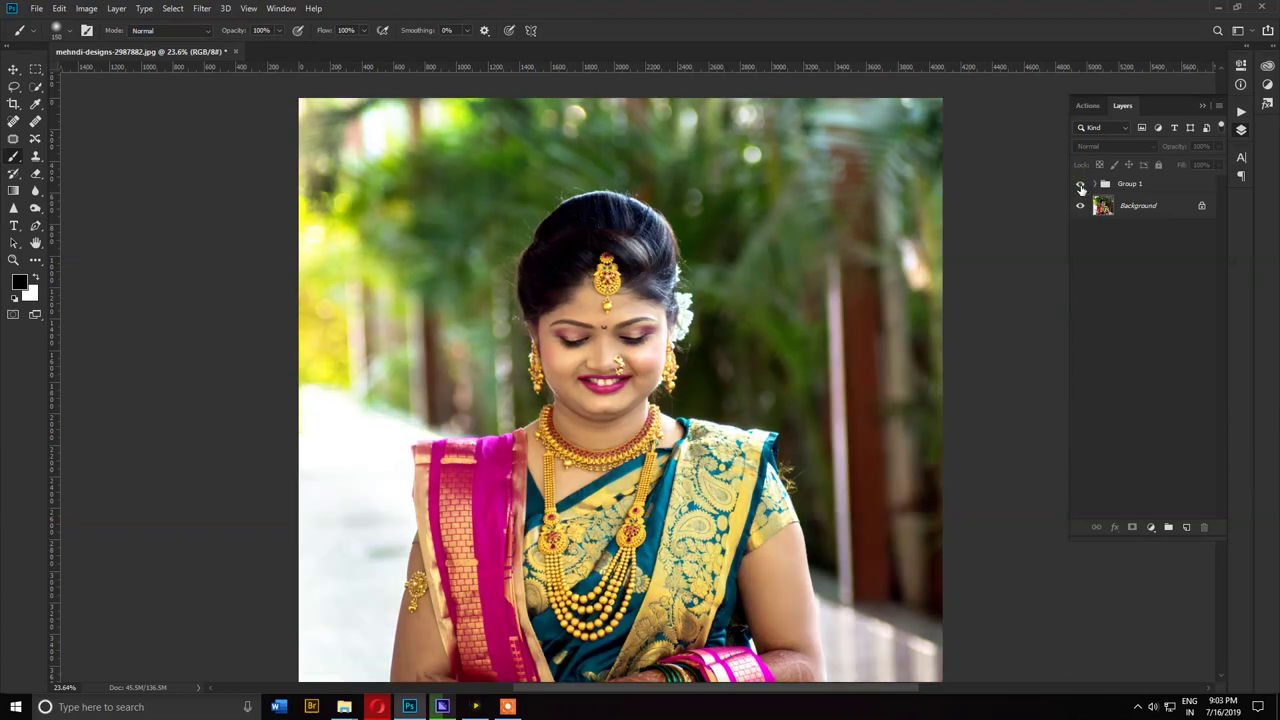
left_click(1080, 186)
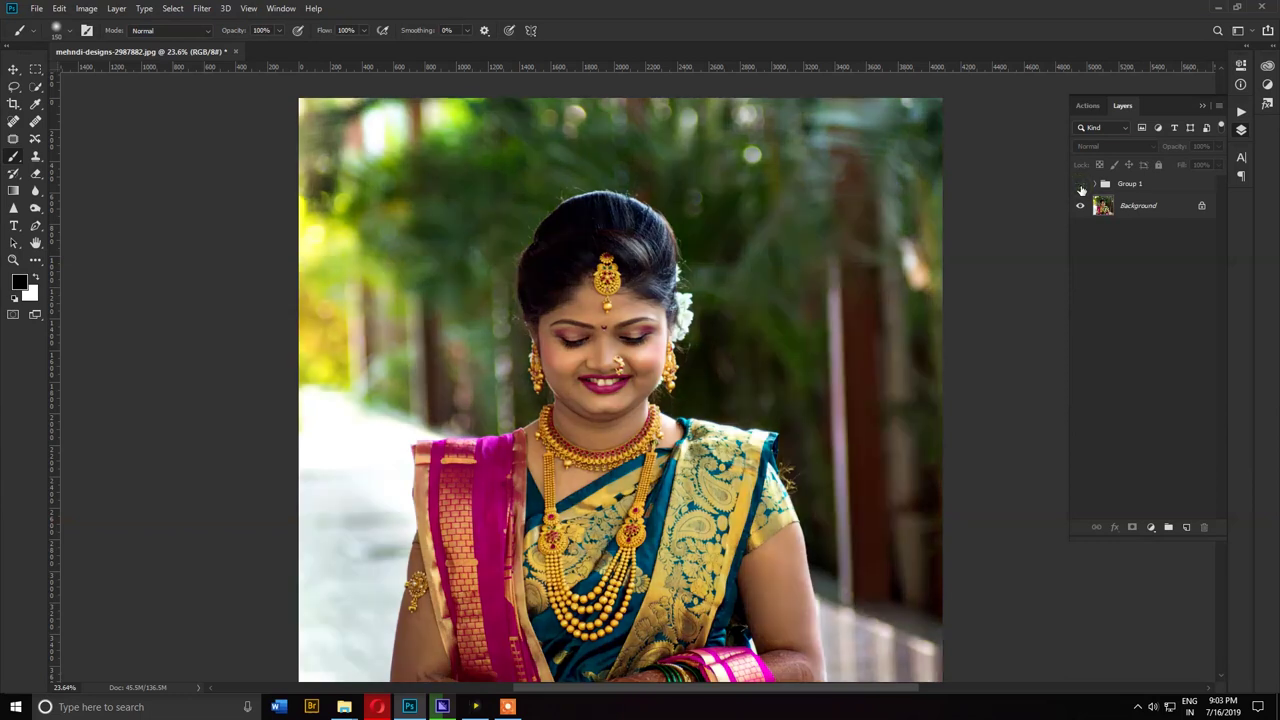
left_click(1080, 186)
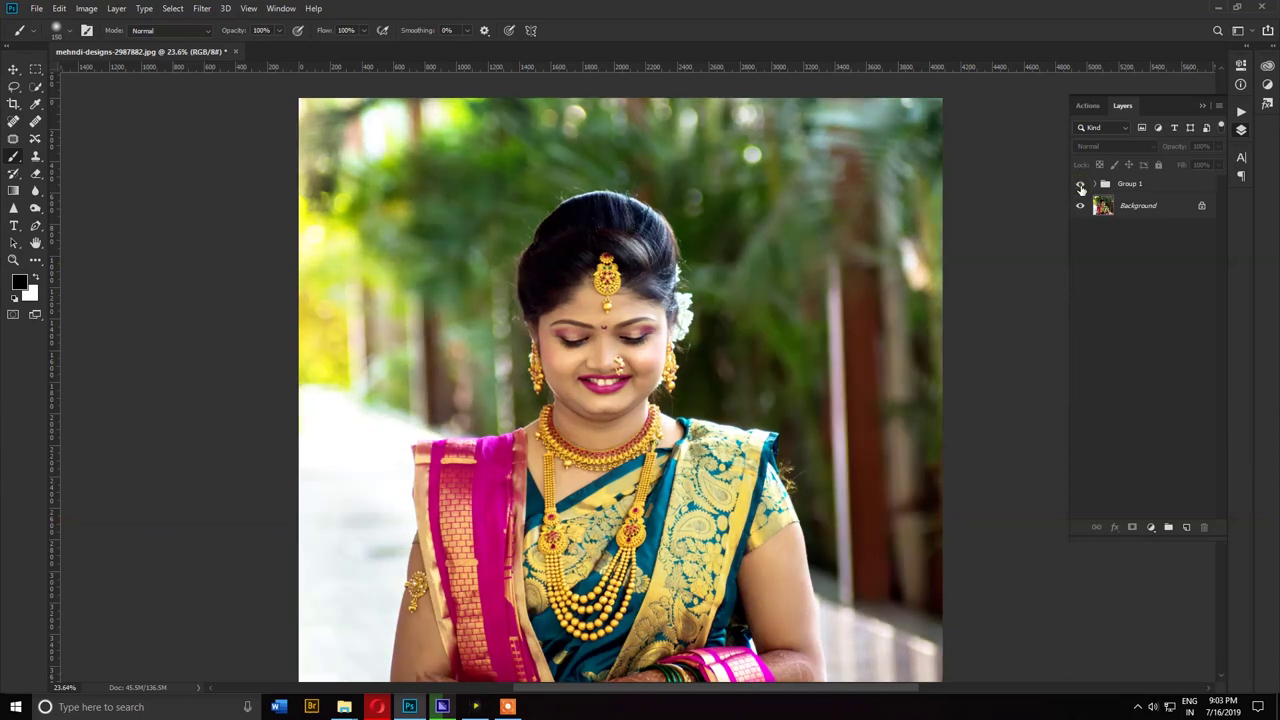